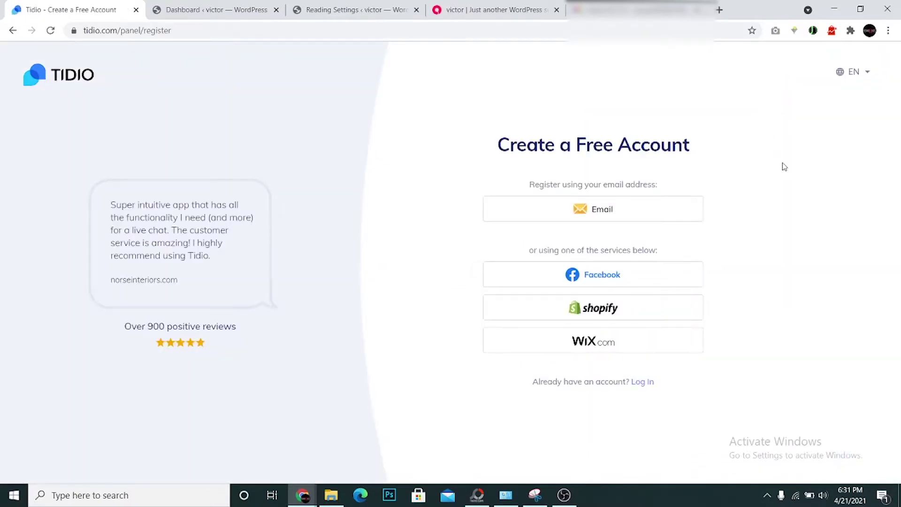
Choose email sign-up and replace the autofilled email and password with the account's own
left_click(649, 210)
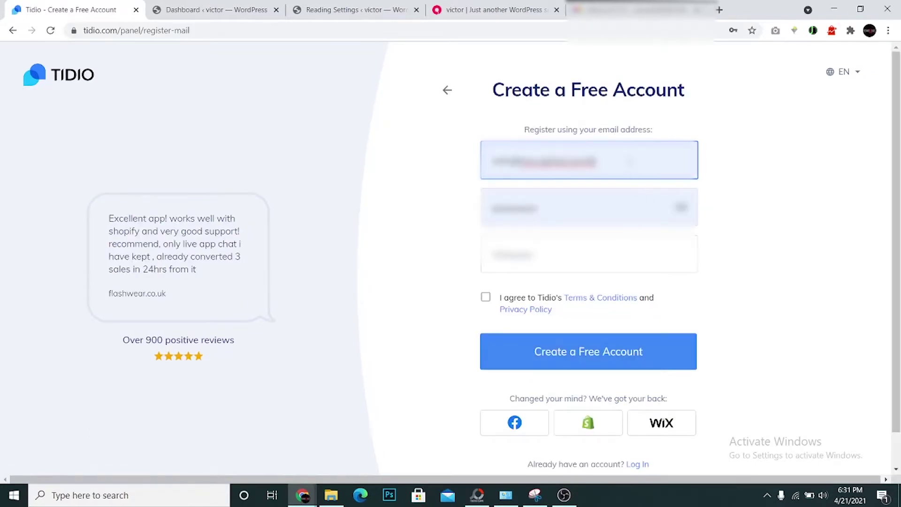
key("ctrl+a")
key("BackSpace")
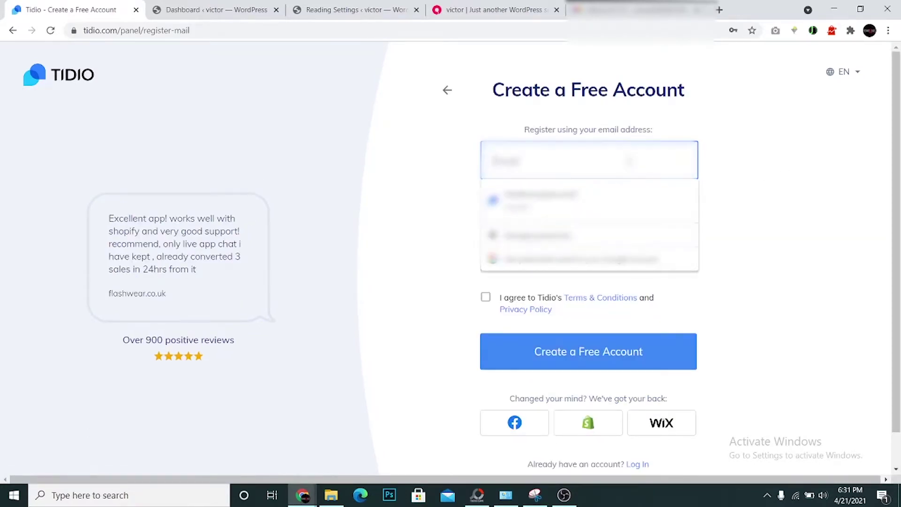
type("email")
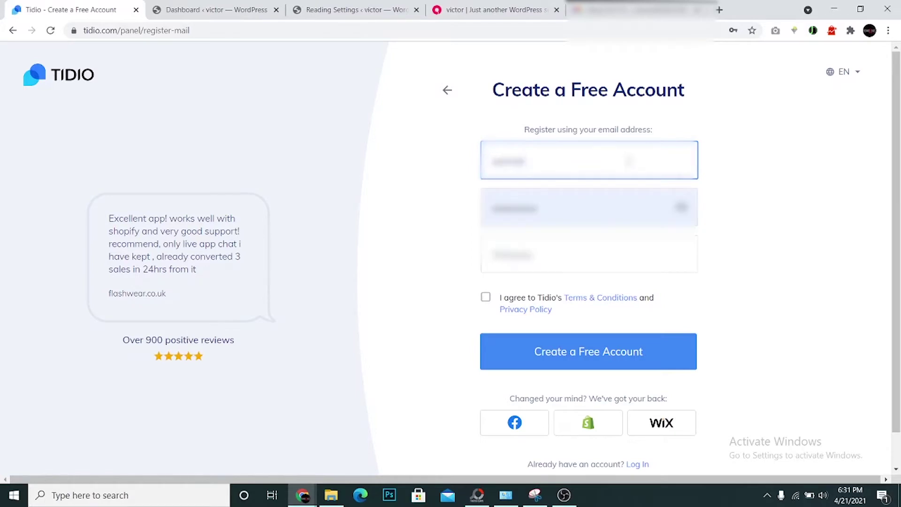
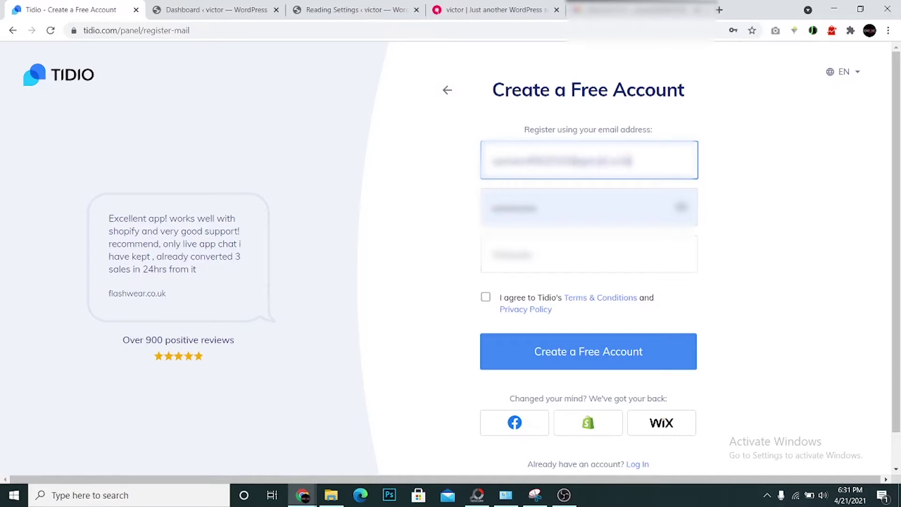
key("Tab")
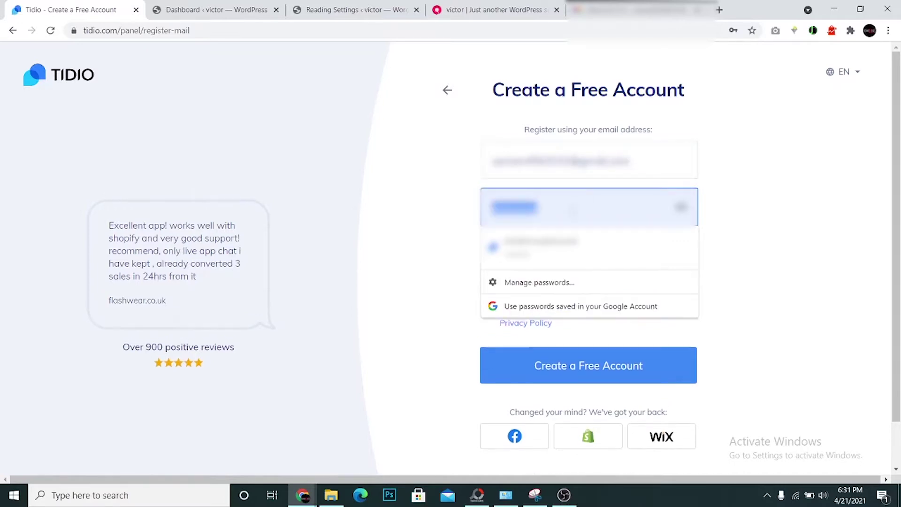
key("BackSpace")
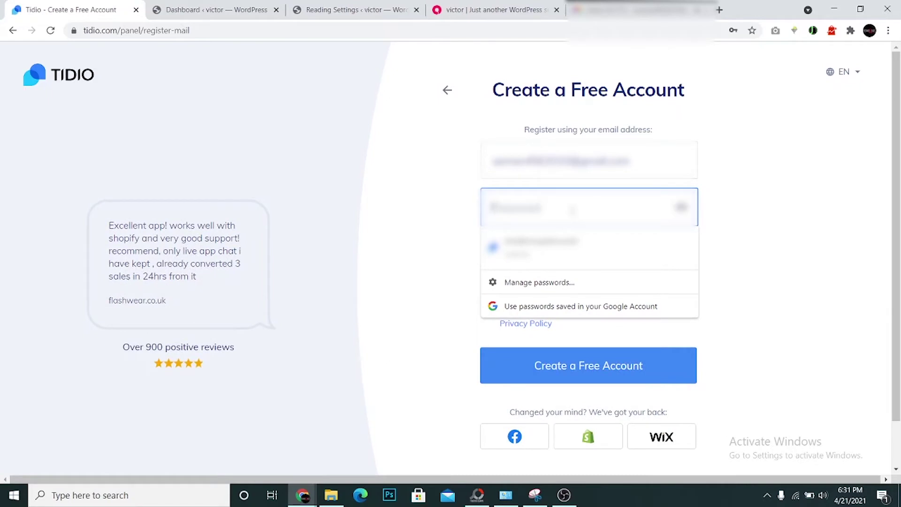
type("********")
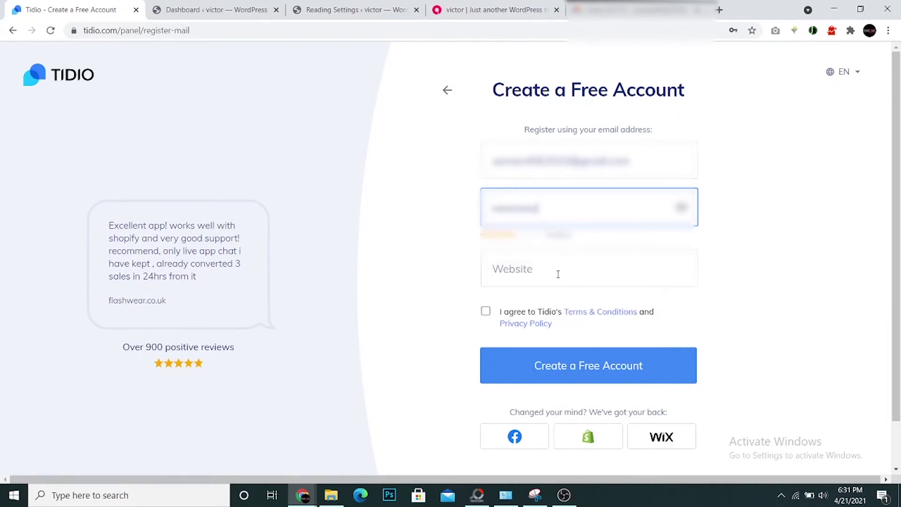
Enter the website address, accept the terms and privacy policy, and create the free account
left_click(557, 271)
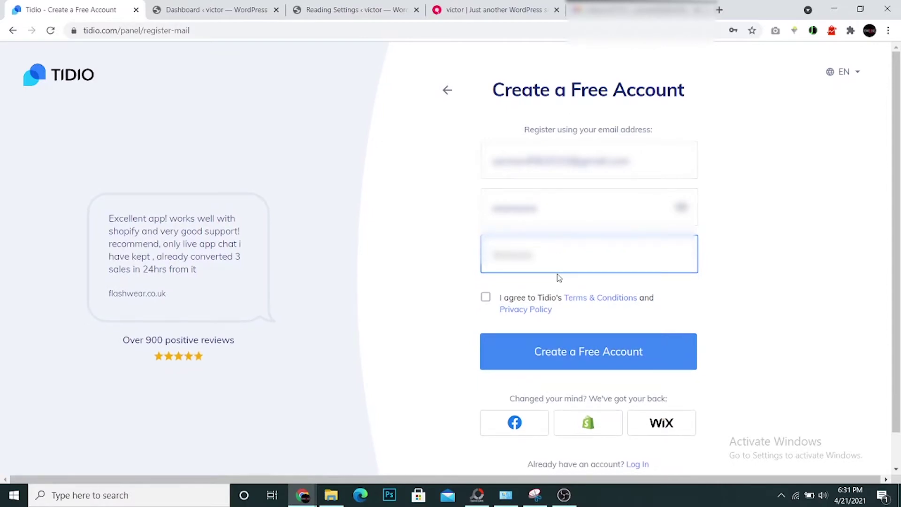
type("victor.local")
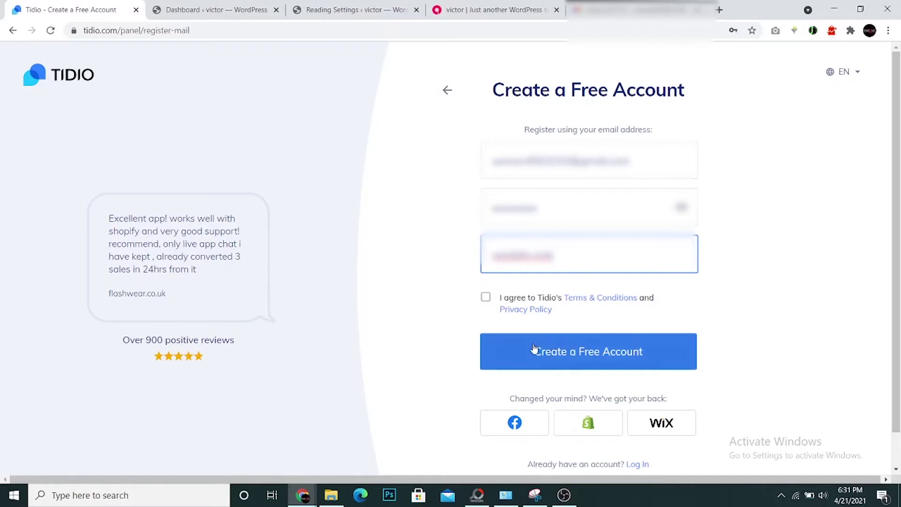
left_click(485, 297)
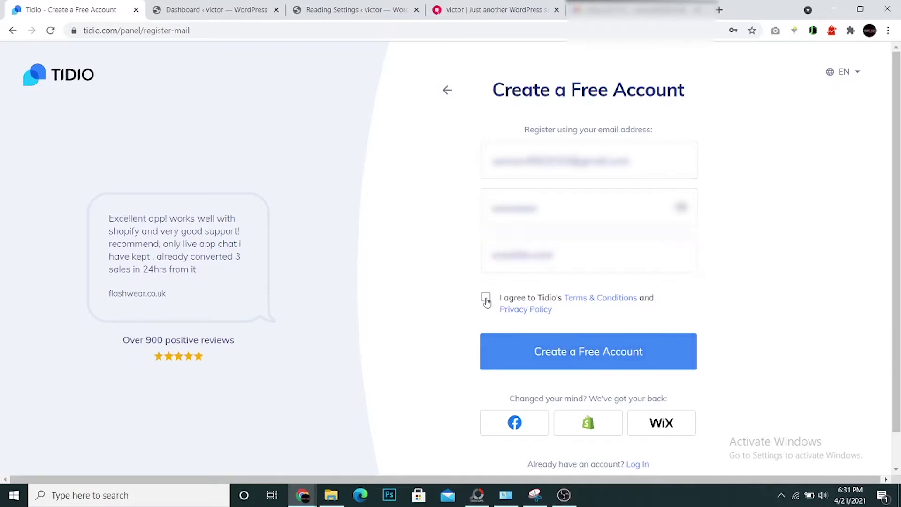
left_click(532, 353)
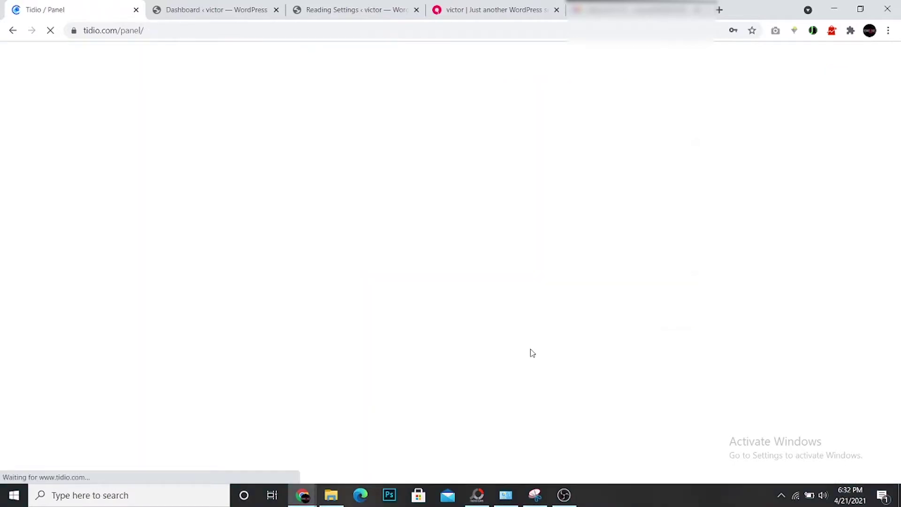
Name the live chat 'My name', try several colour schemes ending on dark, and continue
left_click(345, 206)
type("My n")
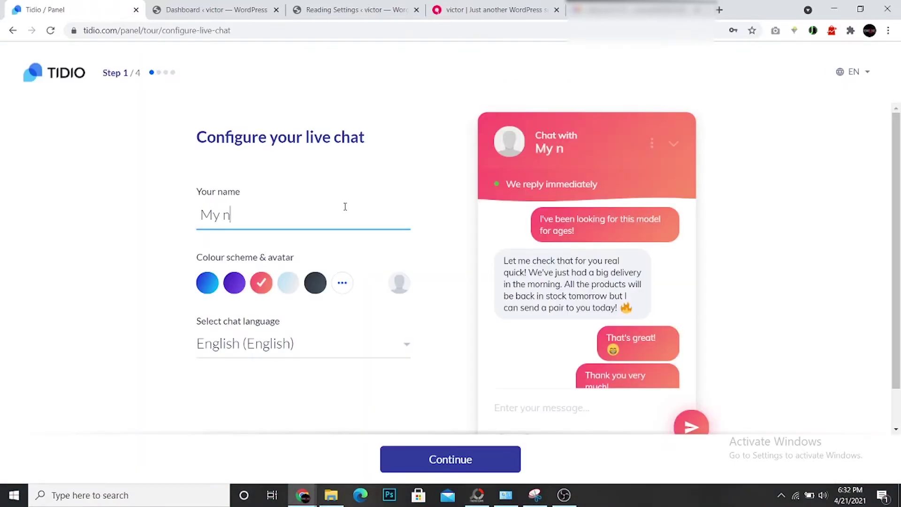
type("ame")
left_click(319, 285)
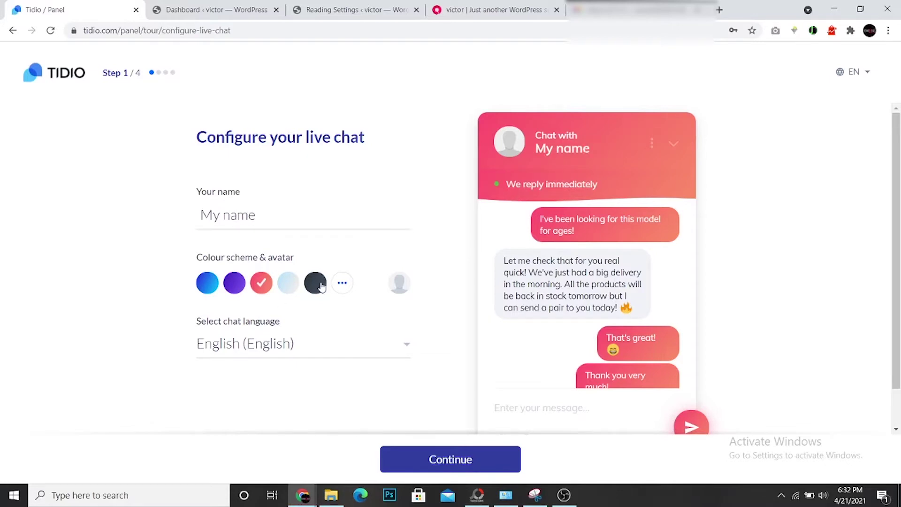
left_click(283, 287)
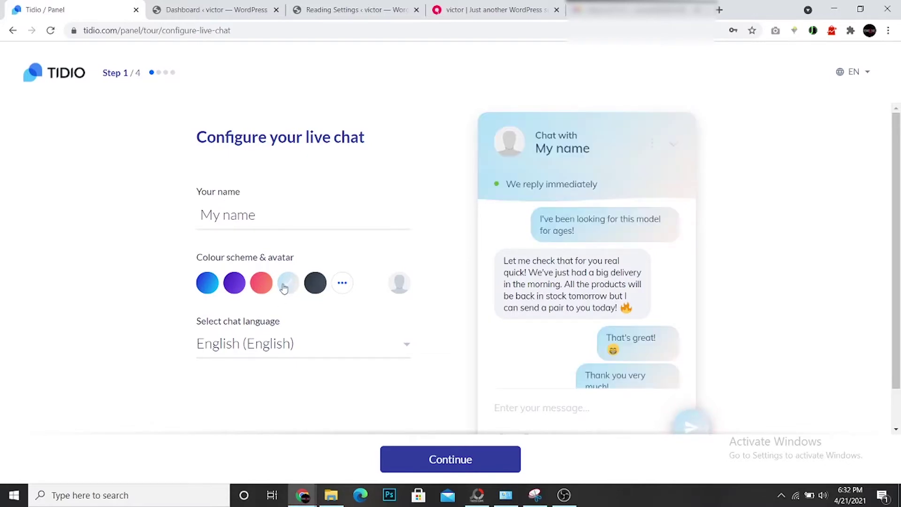
left_click(231, 287)
left_click(209, 287)
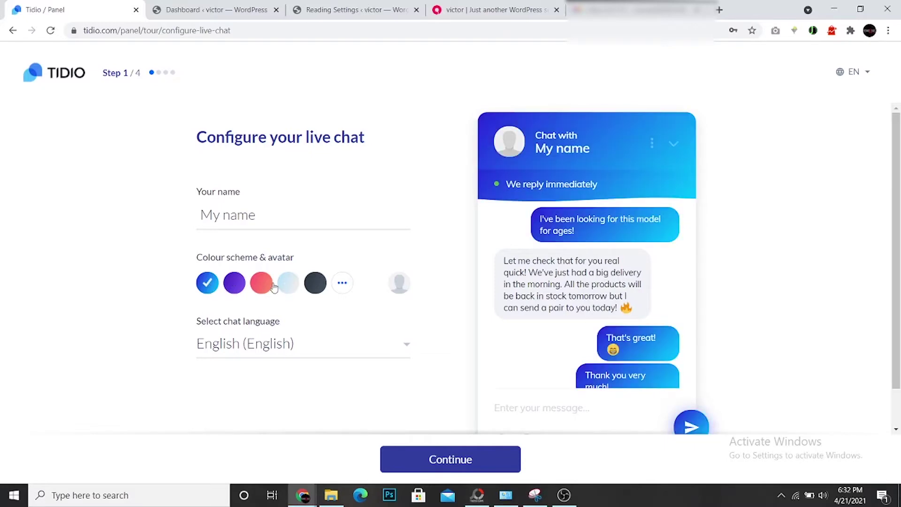
left_click(312, 288)
left_click(427, 456)
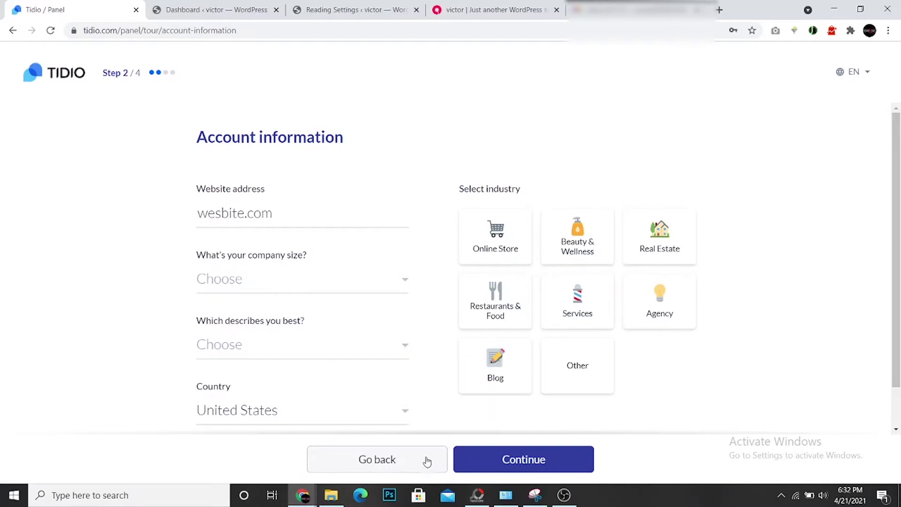
Set company size 2-3, 'I have a side business where I need Tidio', and Agency industry
left_click(396, 284)
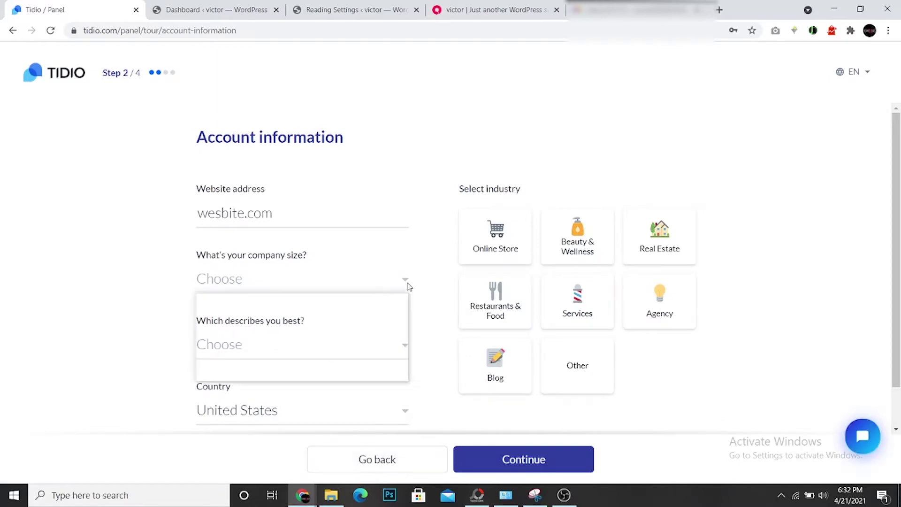
left_click(271, 320)
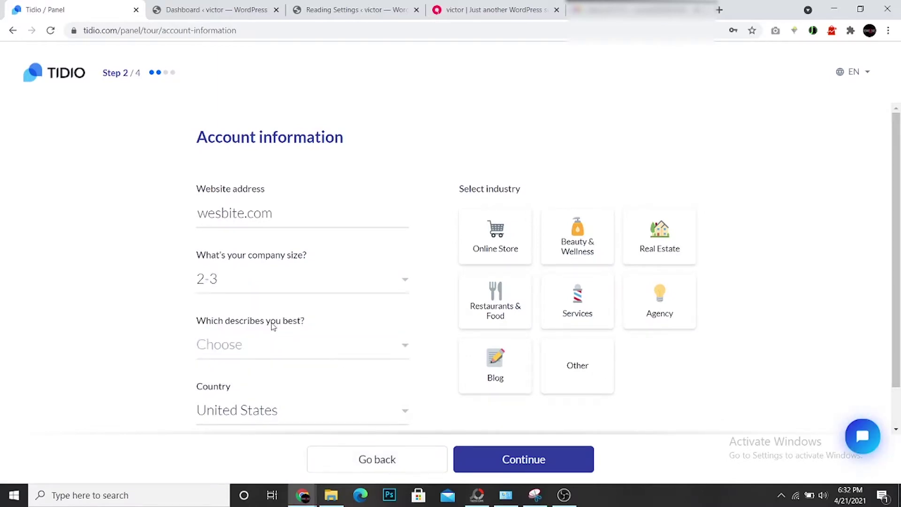
left_click(408, 347)
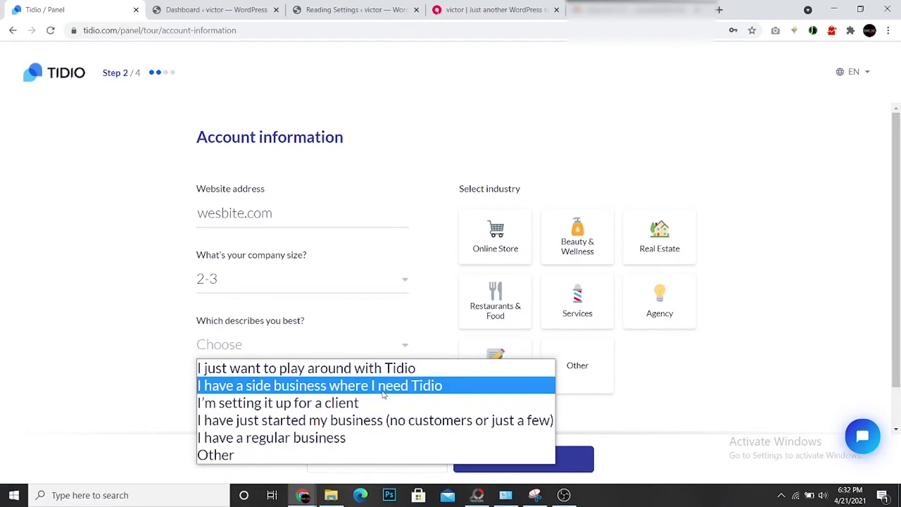
left_click(383, 395)
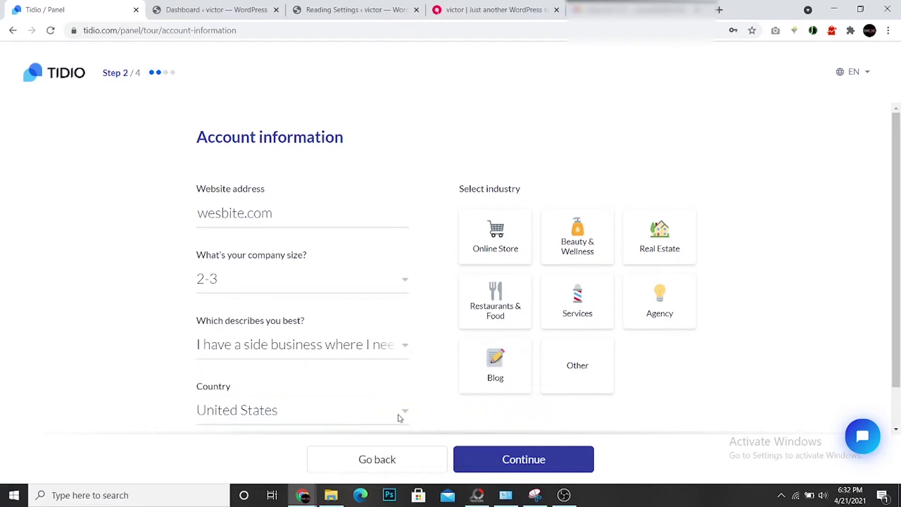
left_click(526, 467)
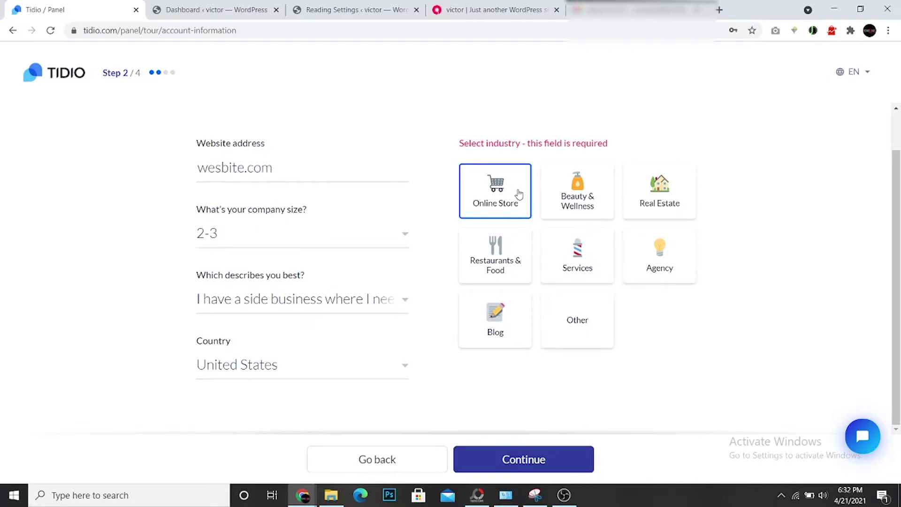
left_click(669, 251)
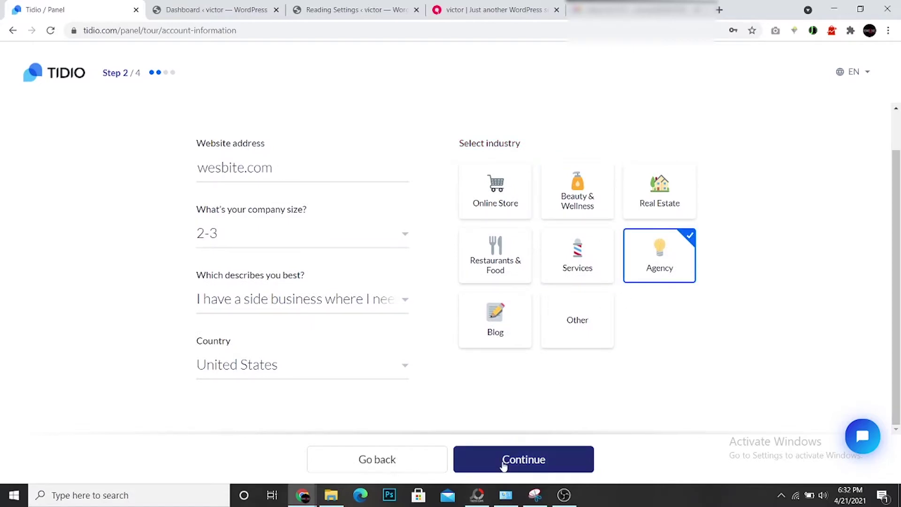
left_click(504, 464)
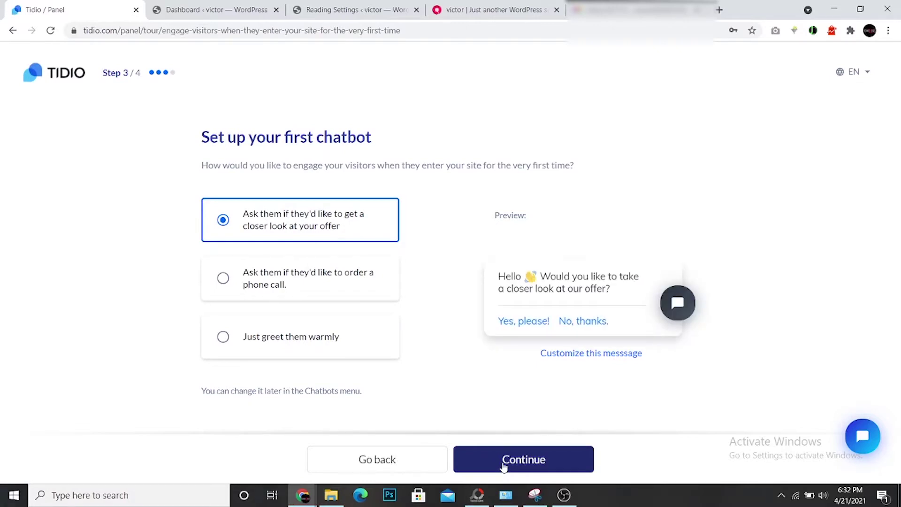
Make the first chatbot just greet visitors warmly and choose to install the code yourself
left_click(207, 340)
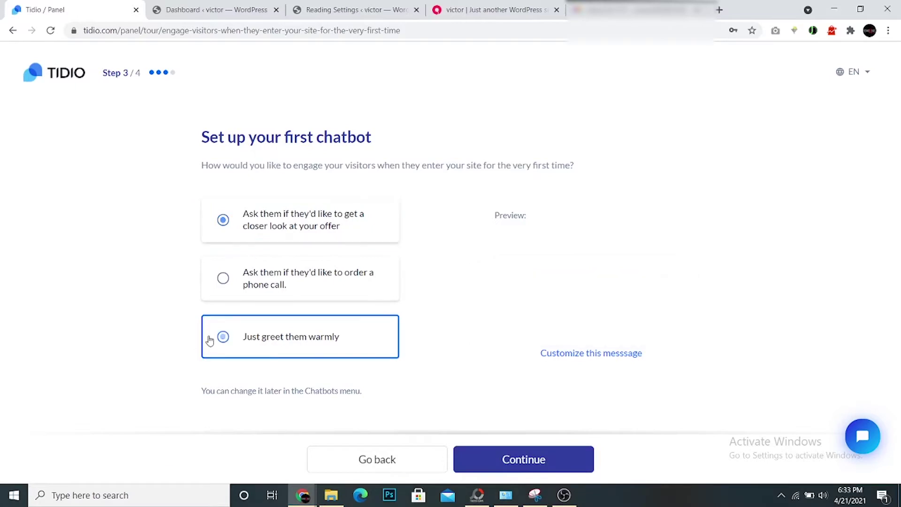
left_click(542, 465)
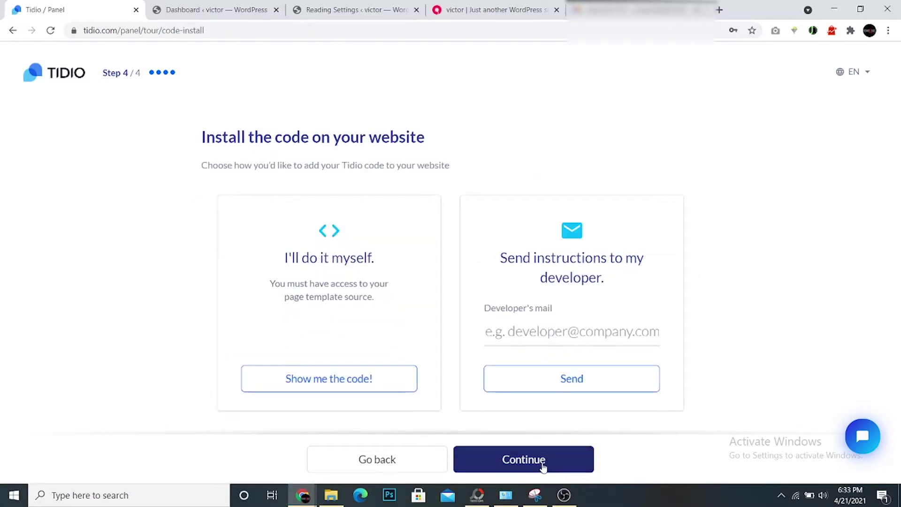
left_click(371, 383)
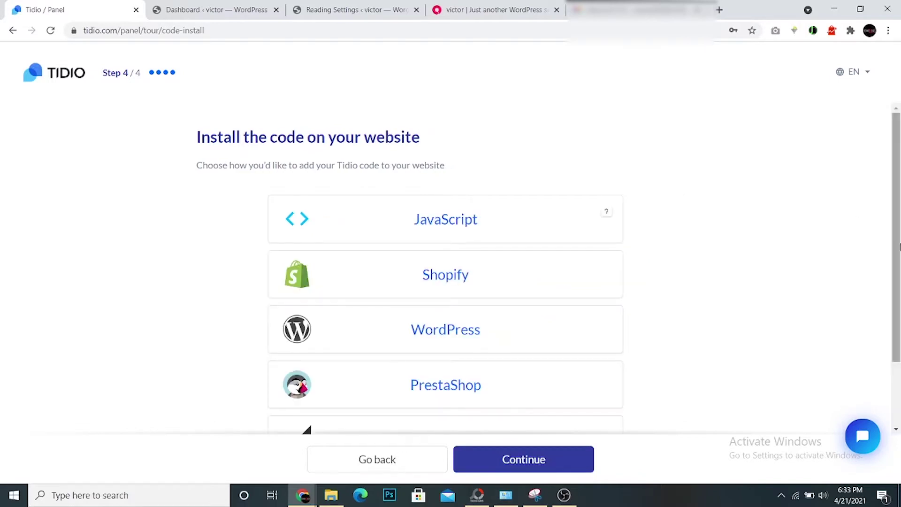
Copy the Tidio script from the WordPress instructions and switch to the WordPress dashboard
scroll(897, 338, "down", 2)
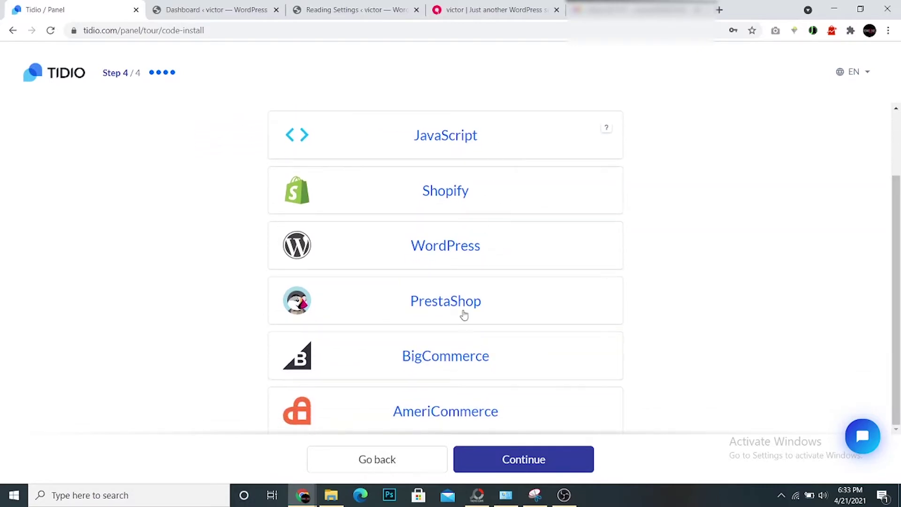
left_click(481, 254)
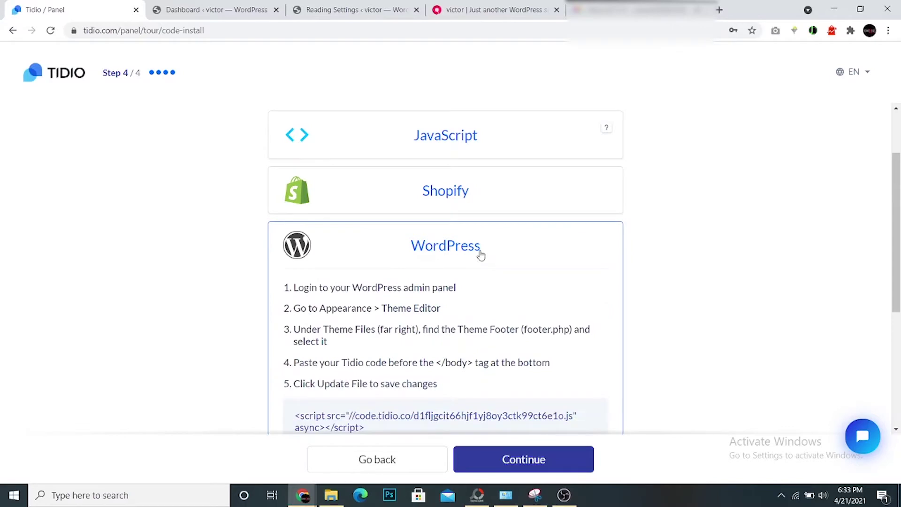
left_click_drag(897, 217, 898, 280)
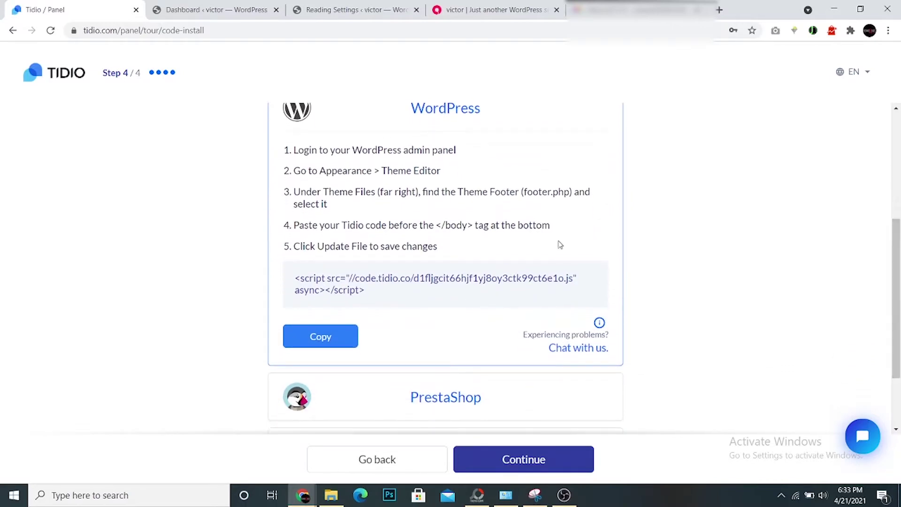
left_click(332, 339)
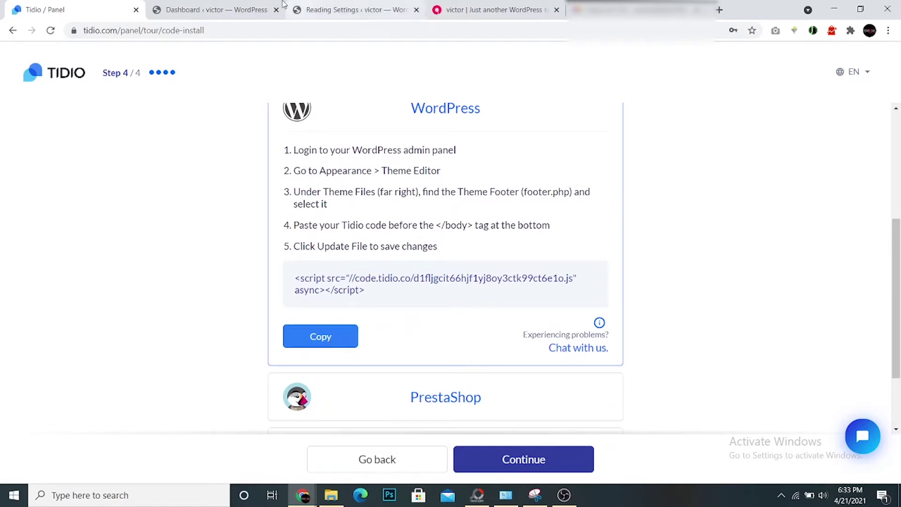
left_click(249, 6)
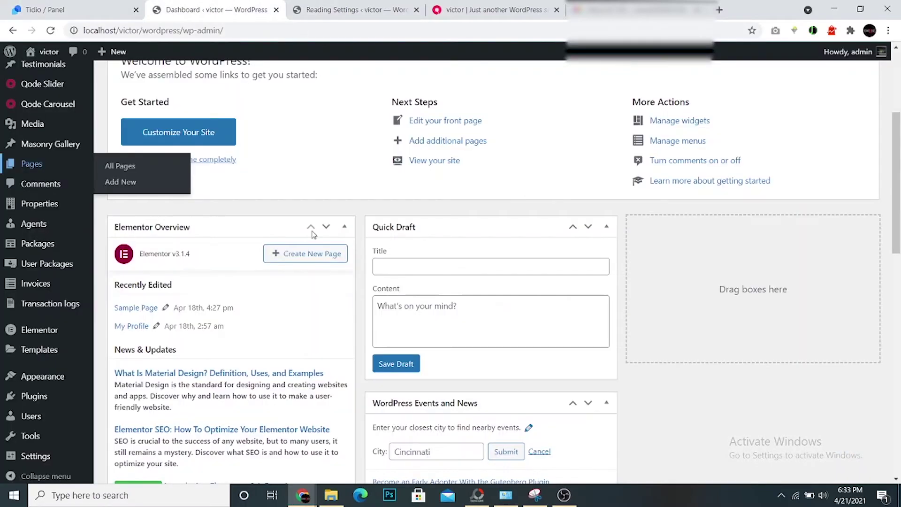
Go to Appearance > Theme Editor in the WordPress admin sidebar
mouse_move(60, 377)
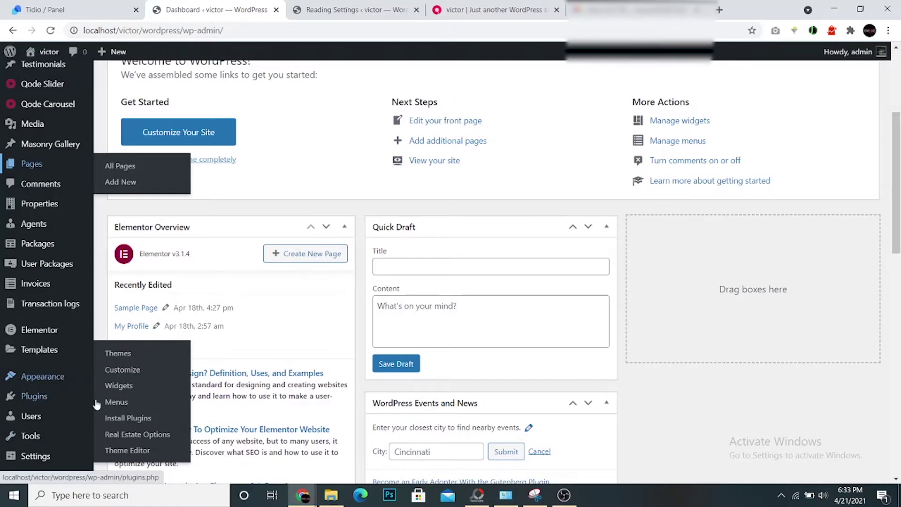
left_click(128, 452)
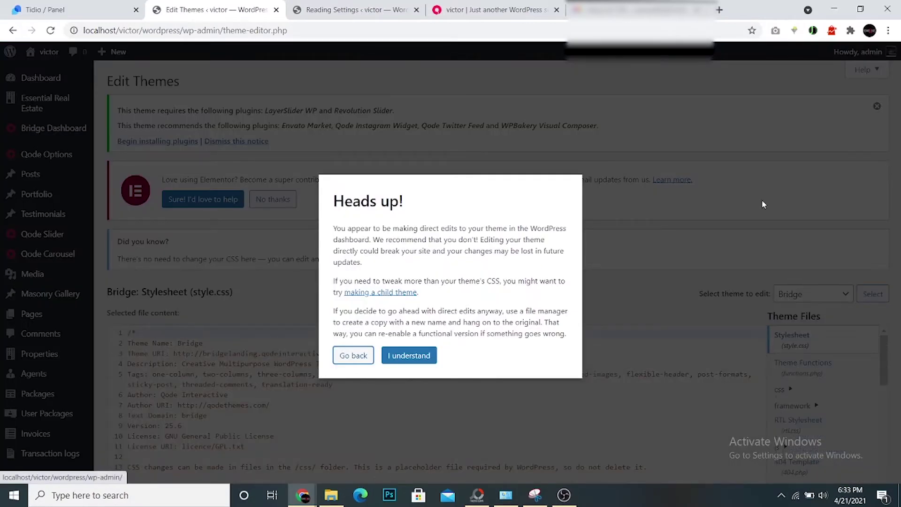
Dismiss the Heads up! warning about editing theme files directly
left_click(402, 355)
left_click_drag(899, 163, 899, 279)
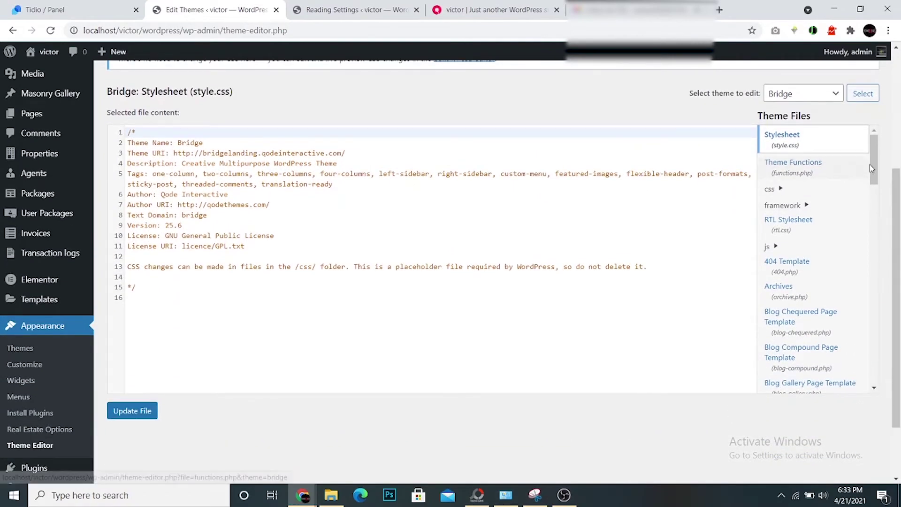
left_click_drag(871, 164, 878, 305)
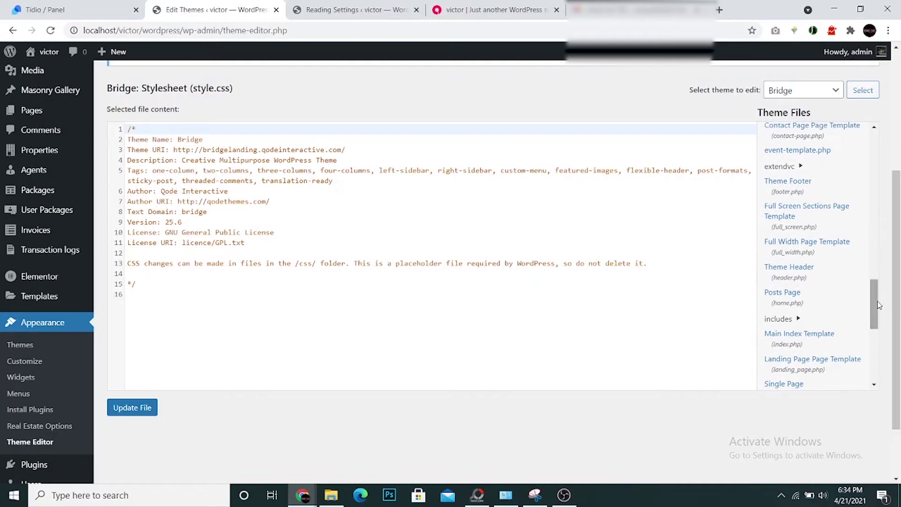
Open Theme Footer (footer.php) and scroll to its closing body and html tags
left_click(789, 187)
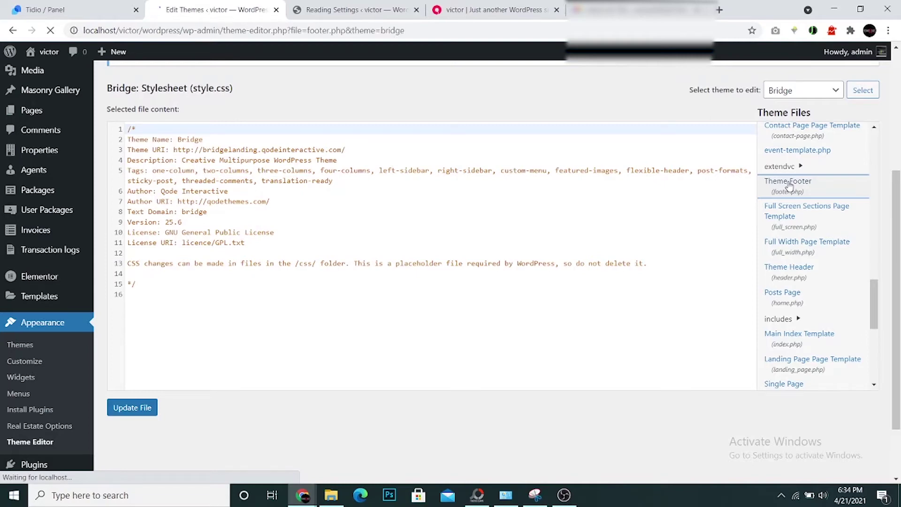
scroll(899, 169, "down", 3)
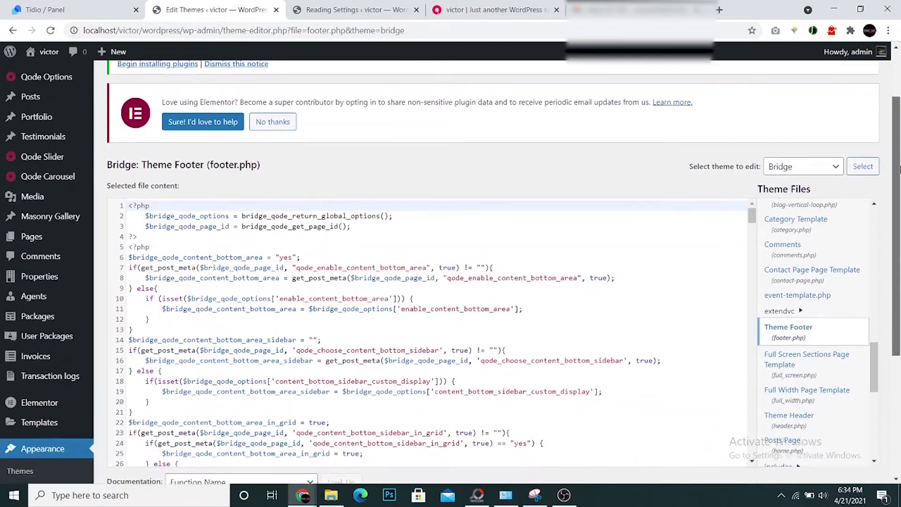
scroll(900, 169, "down", 2)
left_click_drag(752, 154, 751, 250)
left_click_drag(744, 285, 758, 394)
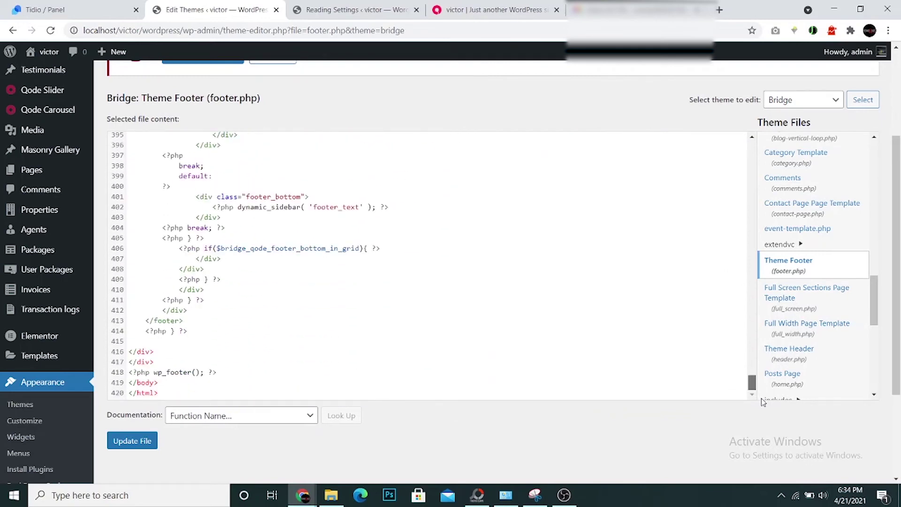
left_click(76, 5)
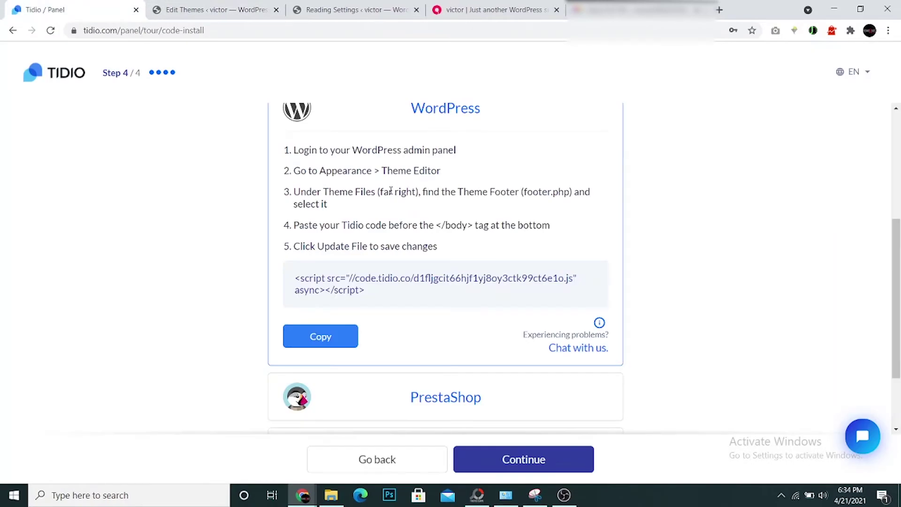
left_click_drag(295, 192, 359, 204)
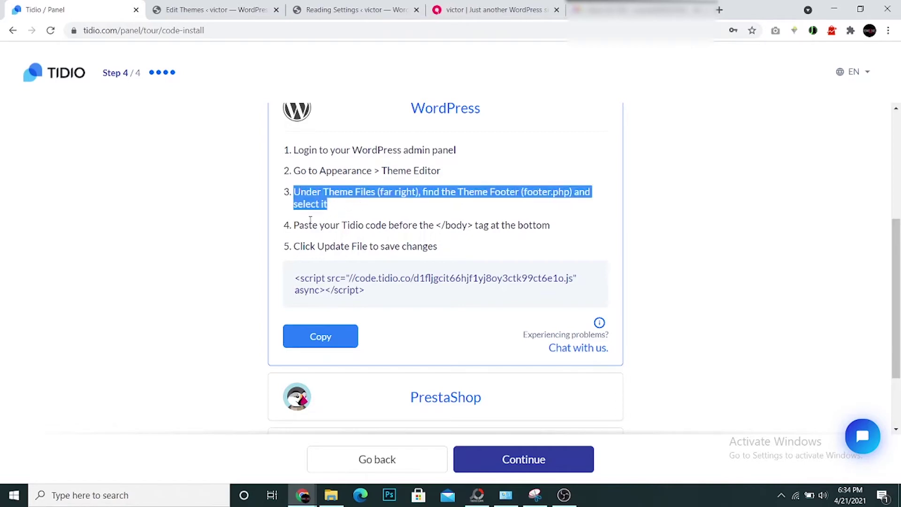
left_click_drag(298, 224, 555, 227)
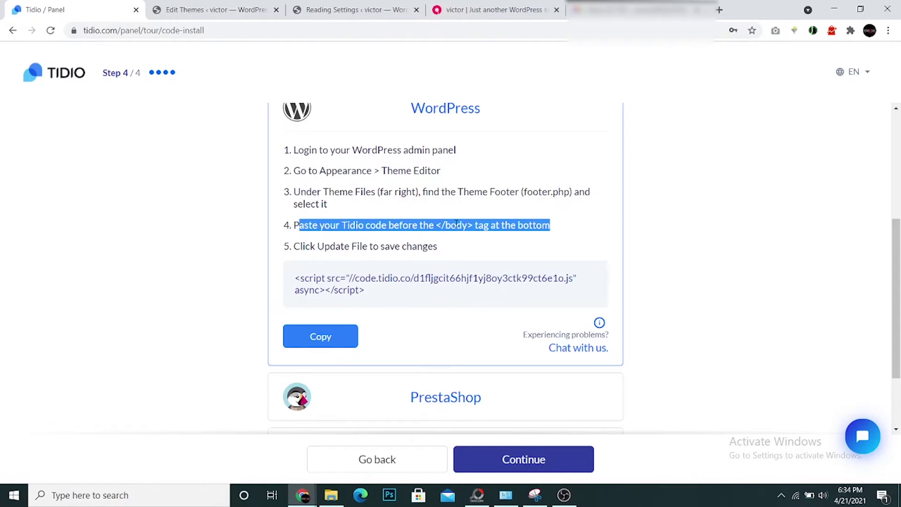
left_click(221, 5)
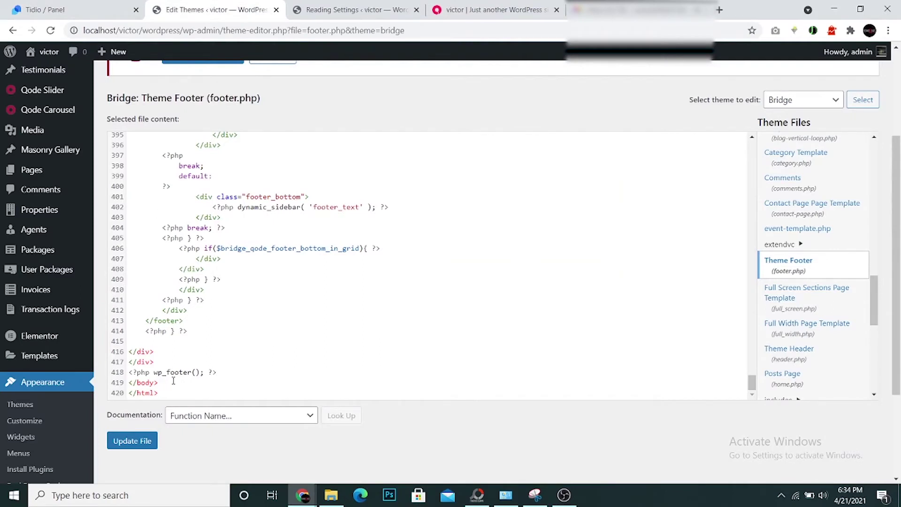
Paste the Tidio script after wp_footer, before </body>, and update footer.php
left_click(223, 371)
key("Return")
key("Return")
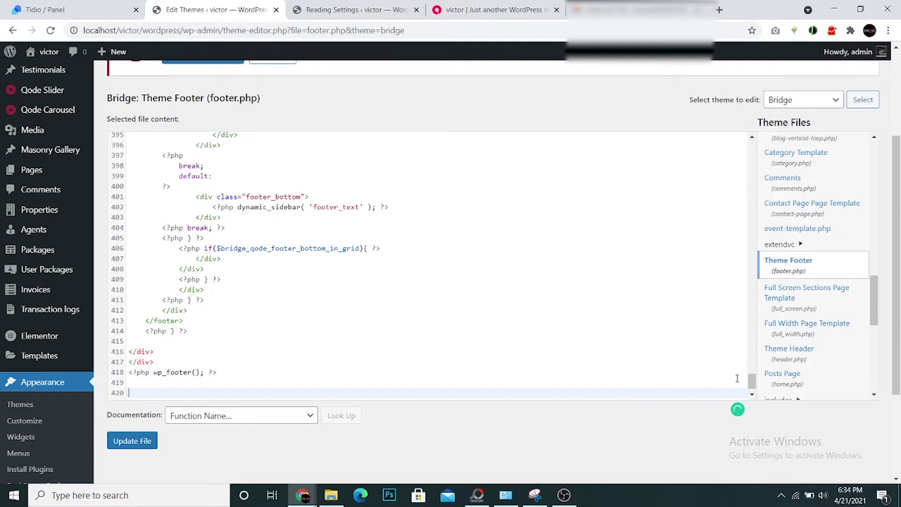
scroll(713, 389, "down", 1)
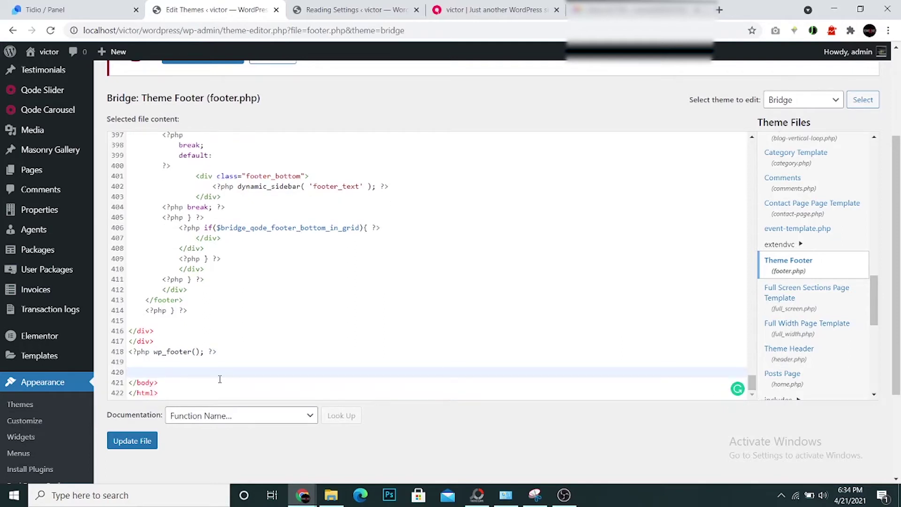
type("<script src=\"//code.tidio.co/d1fljgcit66hjf1yj8oy3ctk99ct6e1o.js\" async></script>")
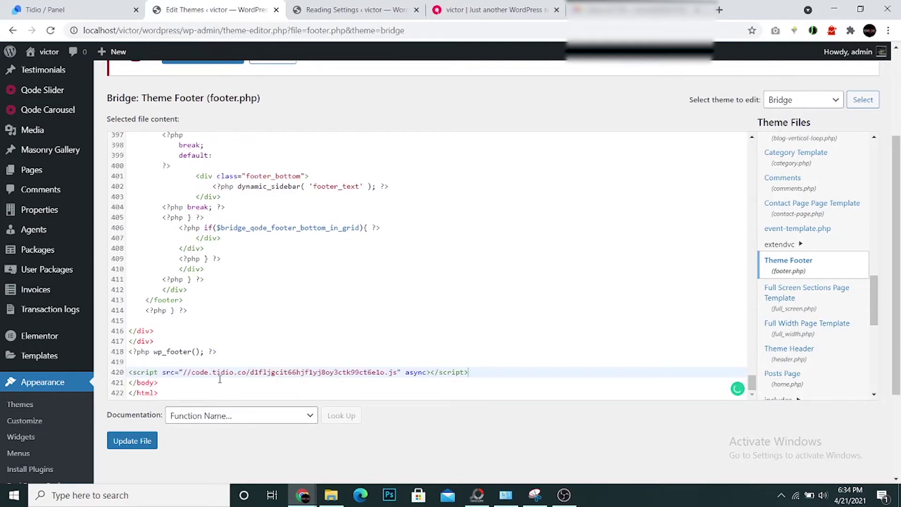
left_click(127, 443)
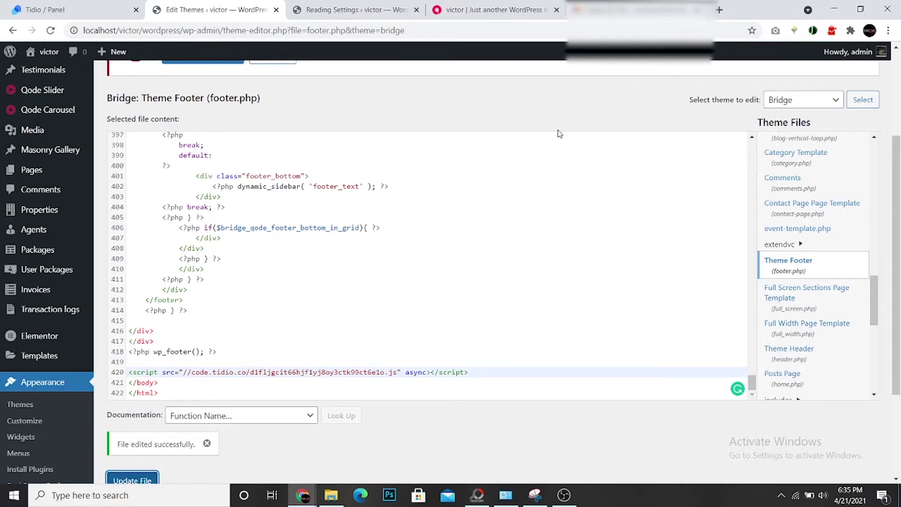
Open the live site in a new tab, close it, and return to Tidio's install confirmation
mouse_move(31, 50)
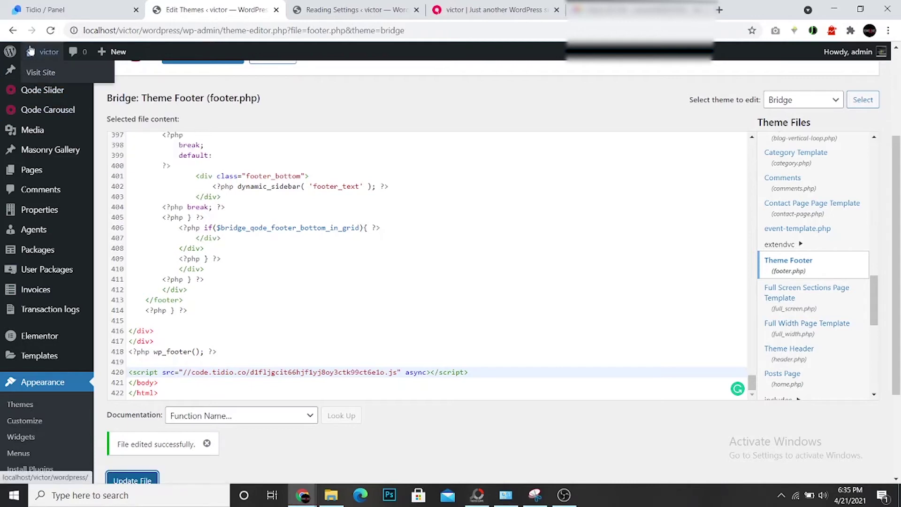
right_click(41, 72)
left_click(53, 81)
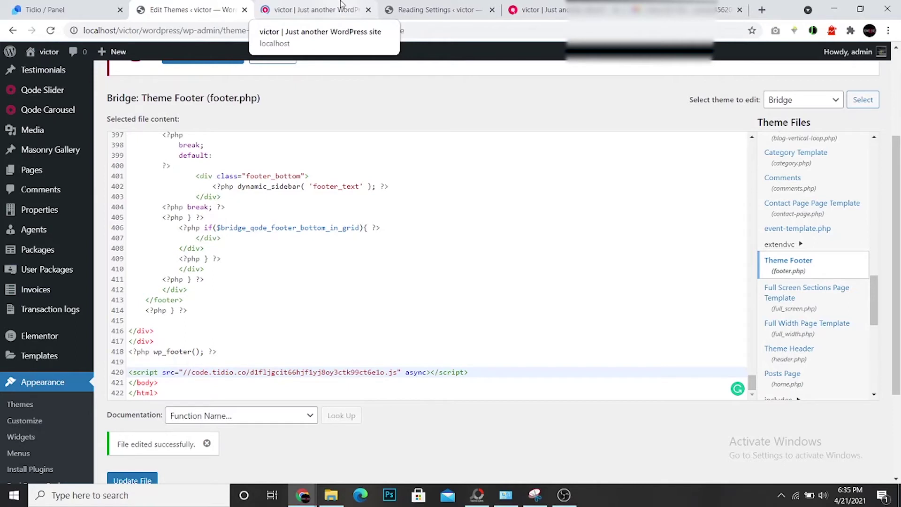
left_click(368, 9)
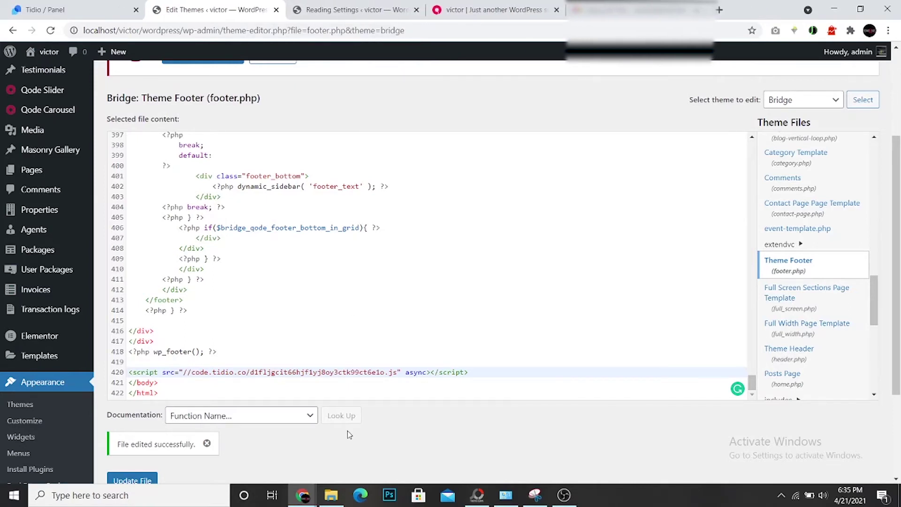
left_click(115, 7)
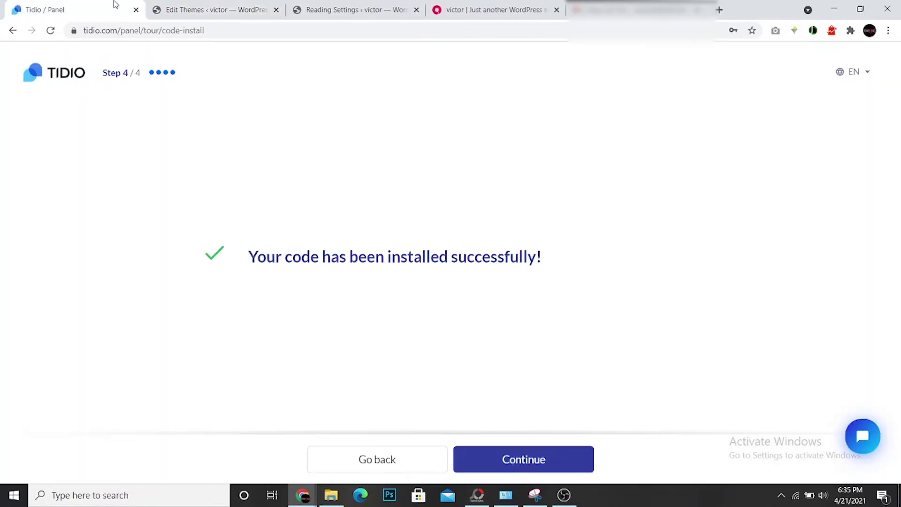
Enable operating hours with the weekday 7:30 AM to 5:15 PM schedule and save
left_click(520, 462)
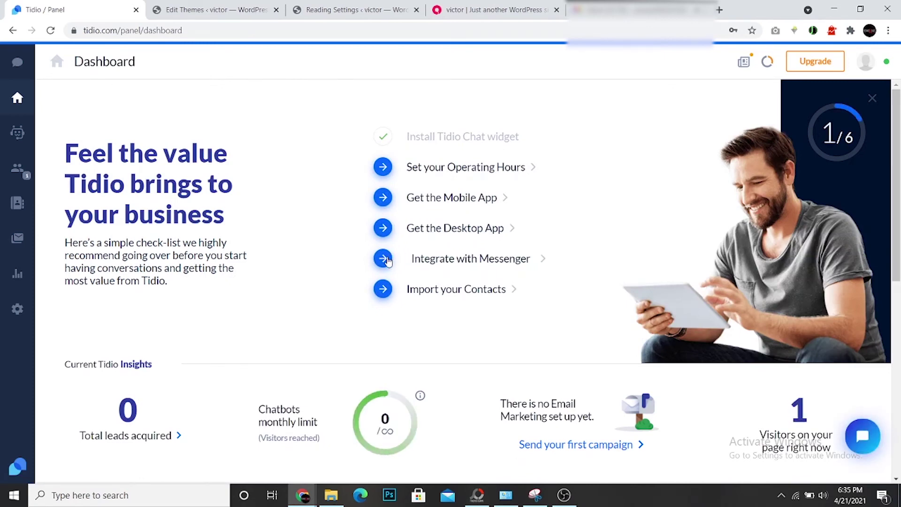
left_click(382, 169)
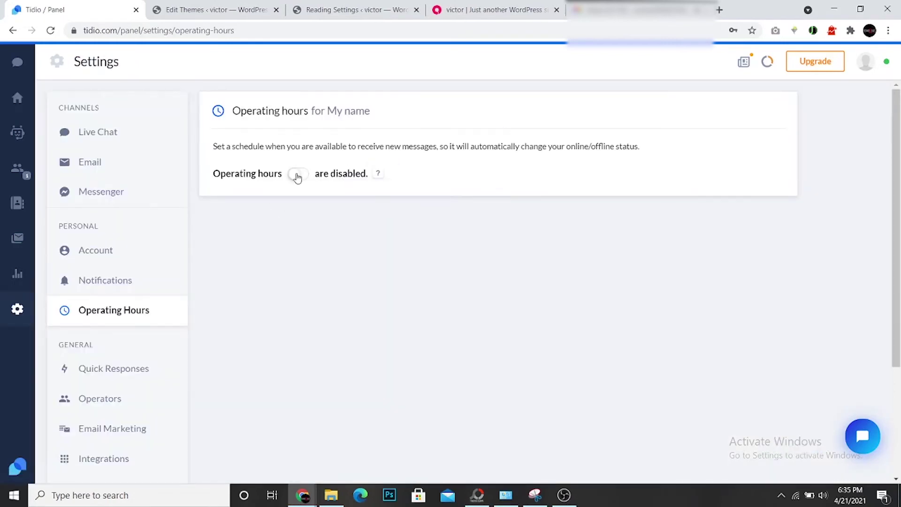
left_click(298, 174)
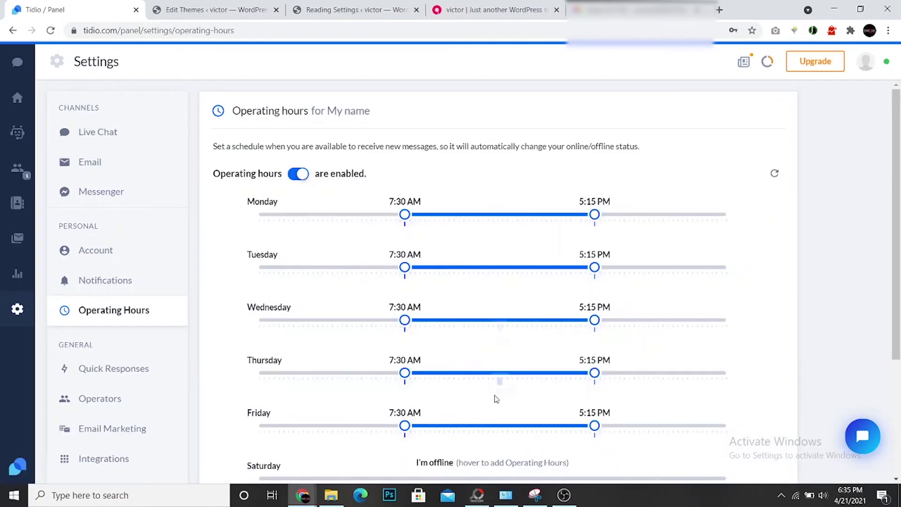
scroll(544, 450, "down", 2)
left_click(507, 469)
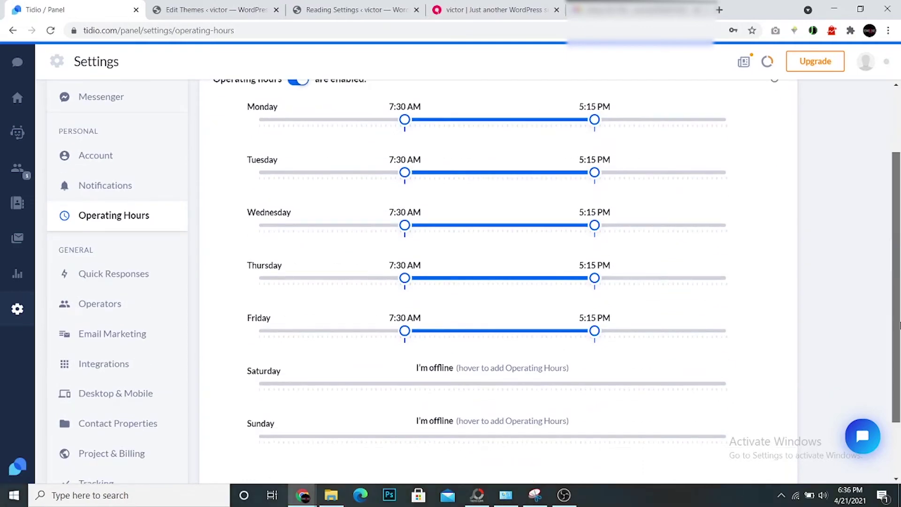
Scroll the settings and go to Quick Responses
scroll(899, 325, "down", 2)
left_click_drag(899, 327, 899, 227)
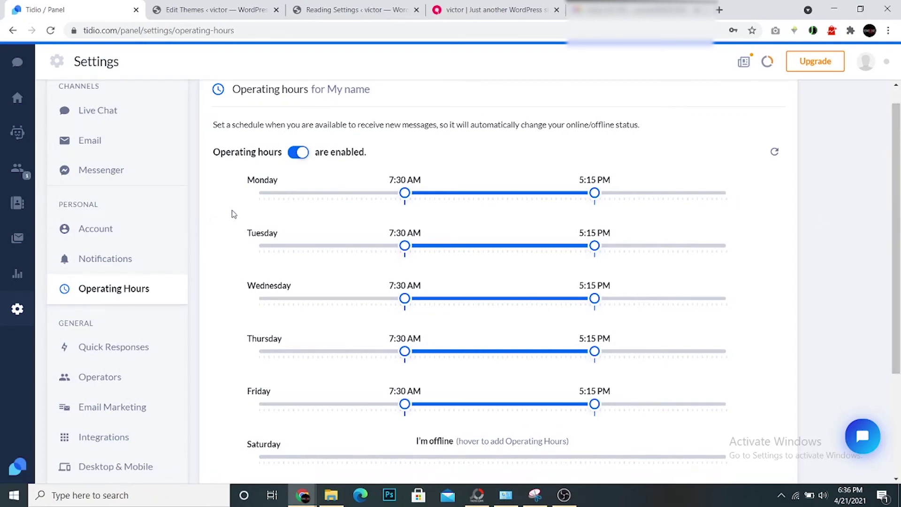
left_click(126, 345)
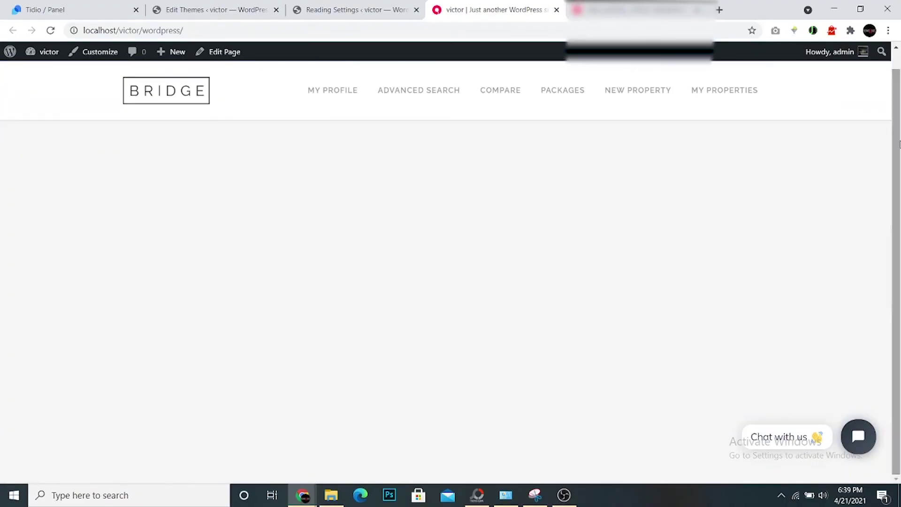
Open the site's chat widget and send the message 'Hello'
left_click(800, 439)
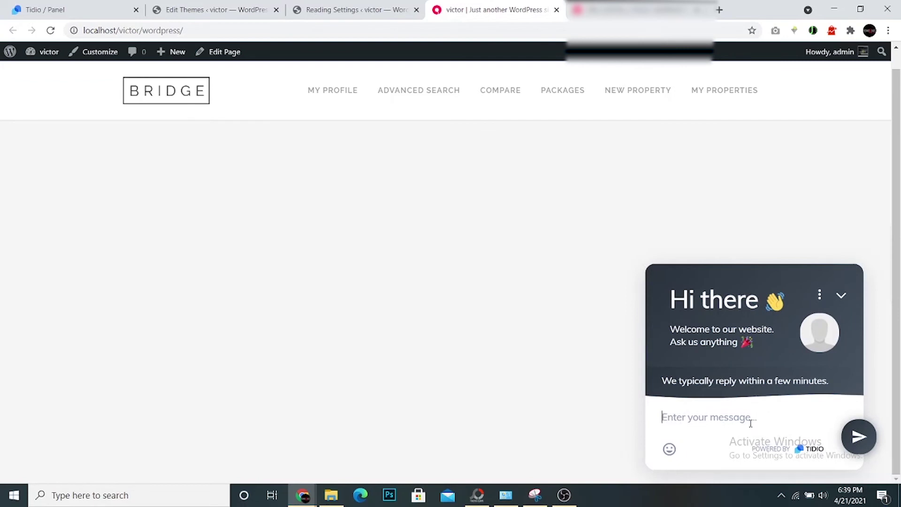
type("h")
key("BackSpace")
type("Hello")
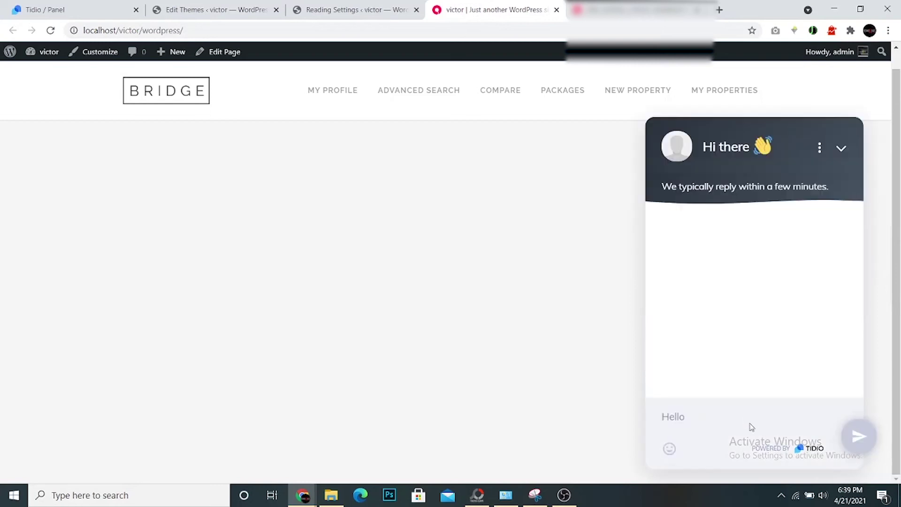
key("Return")
Submit a visitor email address, send 'Thank you', and return to the Tidio panel
left_click(760, 308)
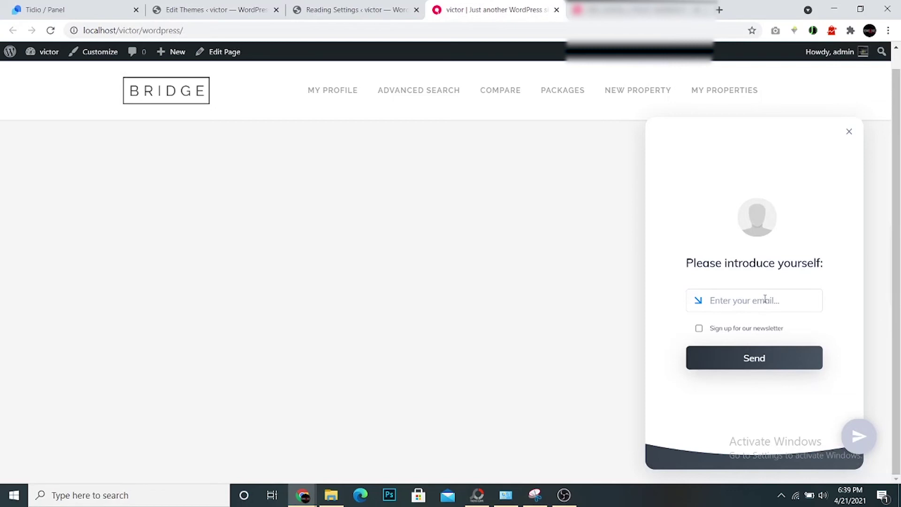
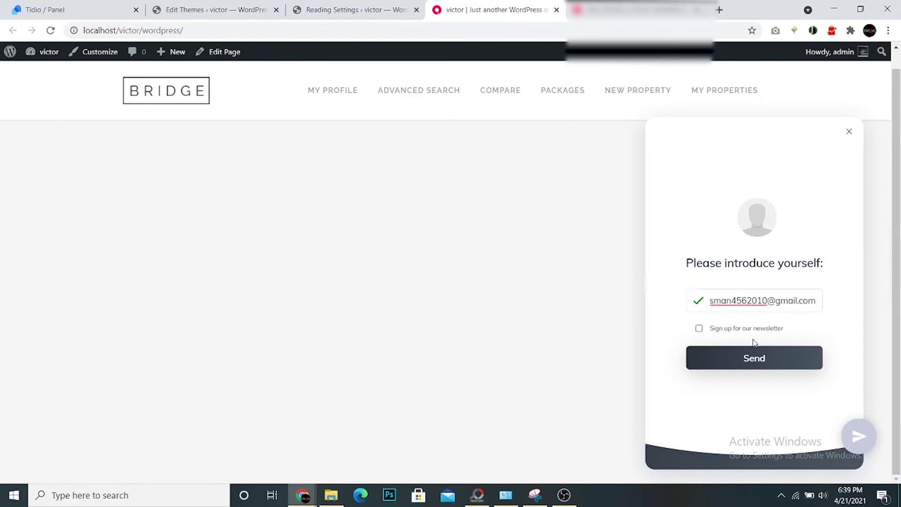
left_click(714, 355)
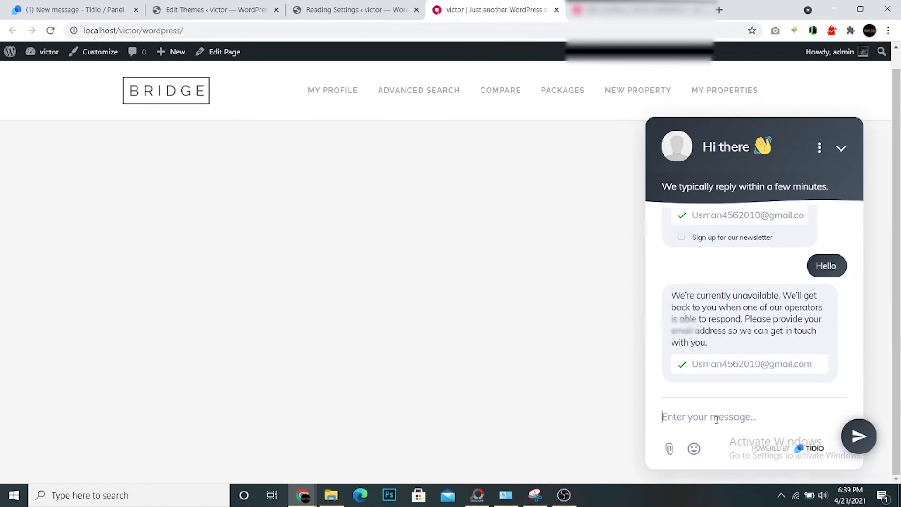
type("Thank you")
key("Return")
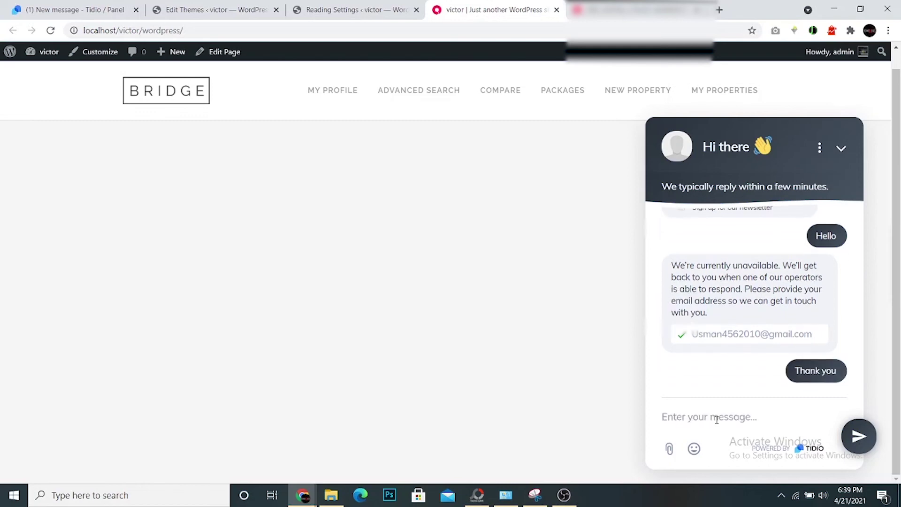
left_click(63, 7)
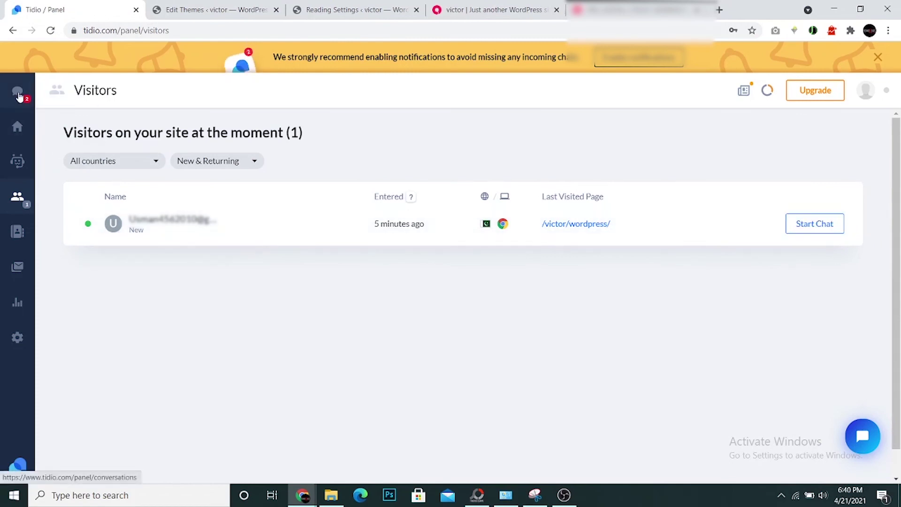
Open the visitor's Unassigned conversation in Conversations and select its Hello and Thank you messages
left_click(18, 95)
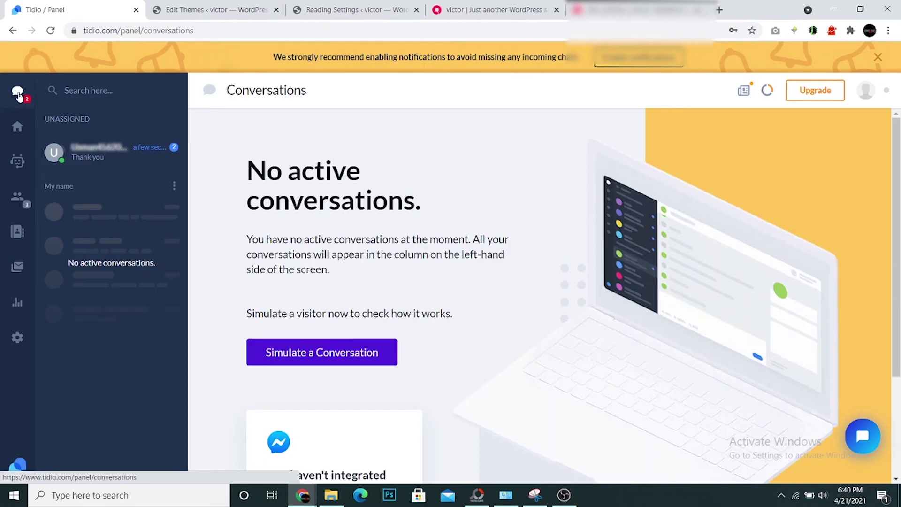
left_click(98, 164)
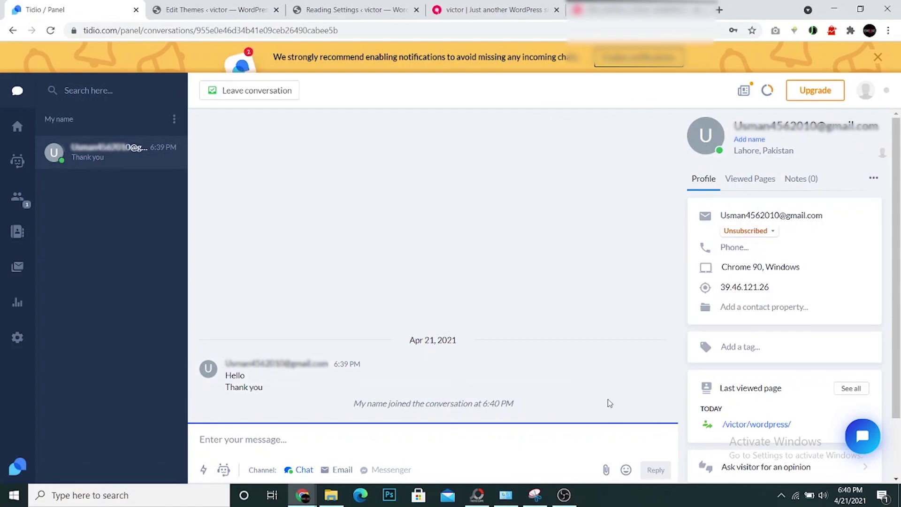
left_click_drag(271, 394, 227, 363)
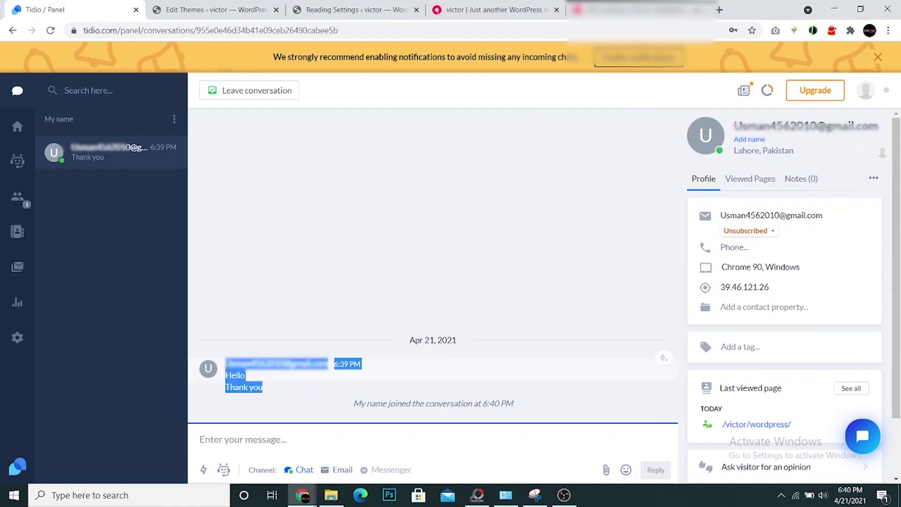